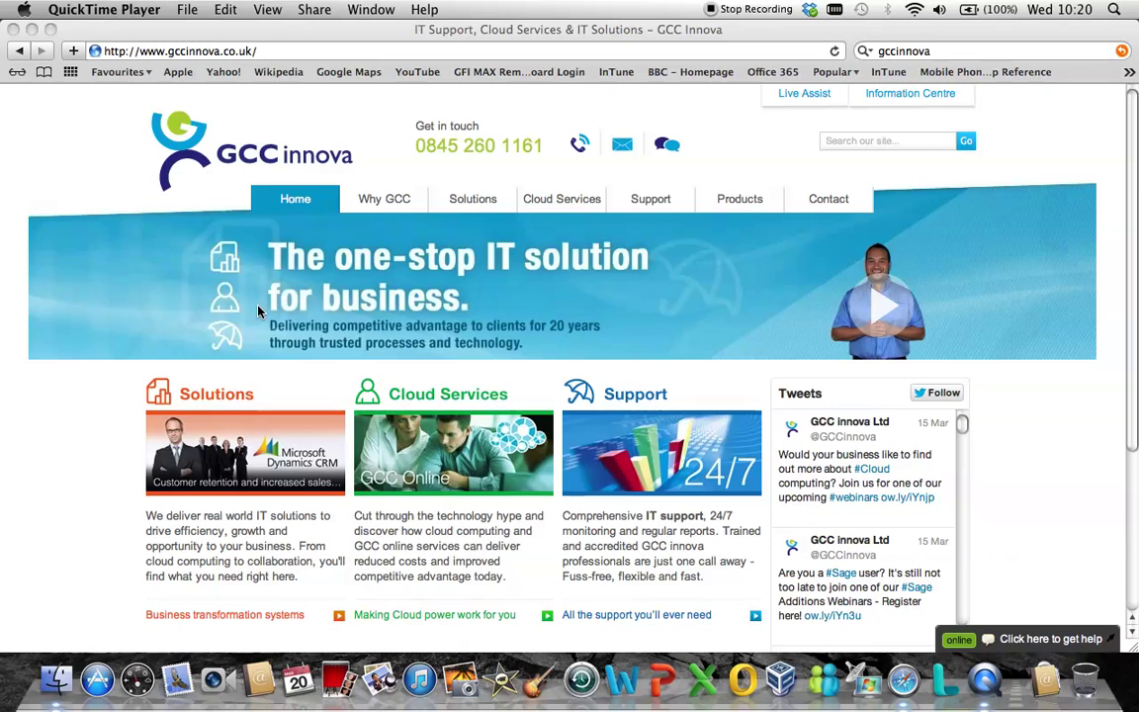
# Bring Safari to the front on the GCC Innova home page.
pyautogui.click(282, 50)
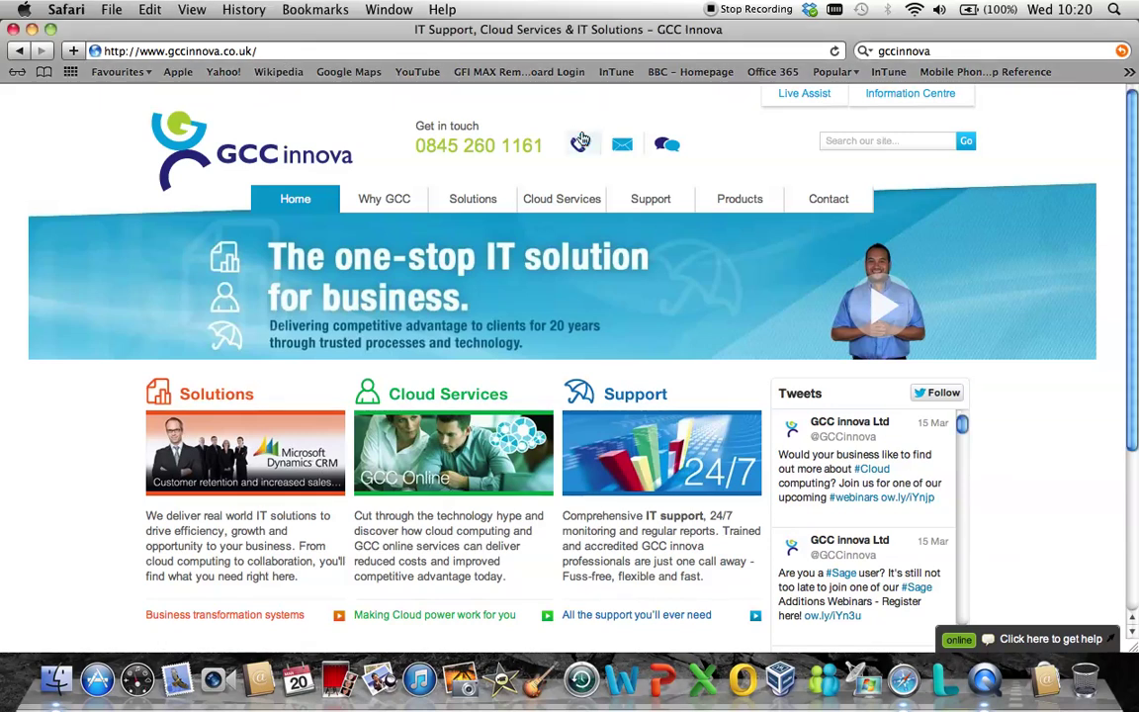
# Sign in to Office 365 with the administrator's account ID and password.
pyautogui.click(772, 76)
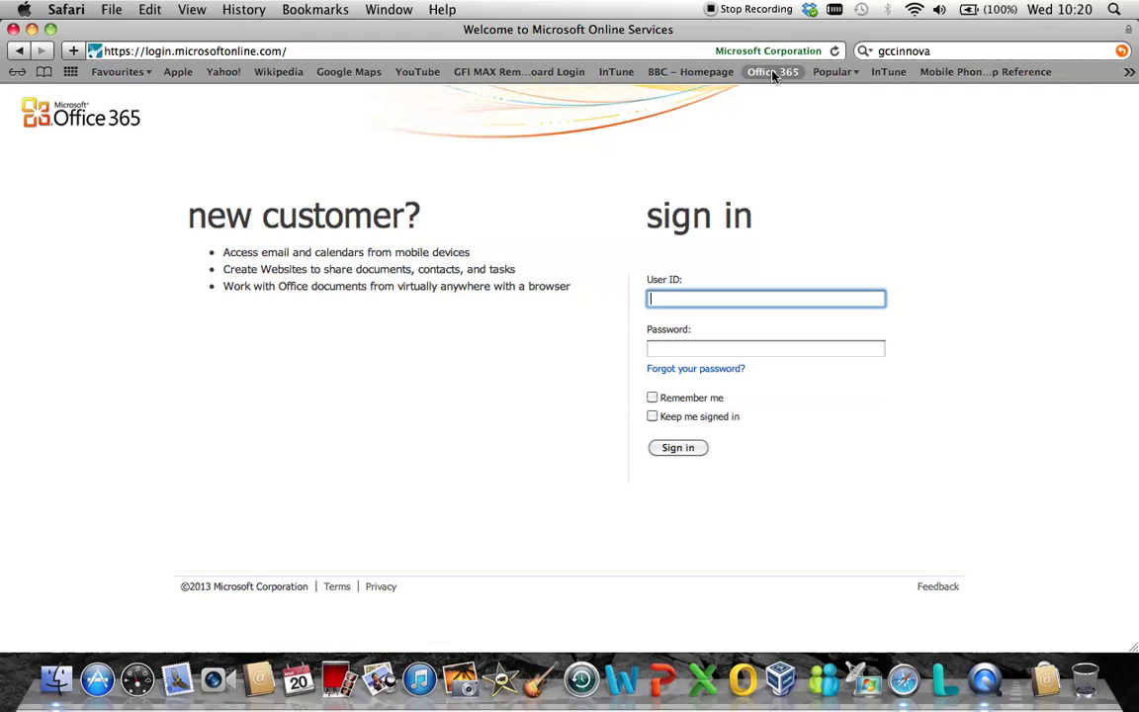
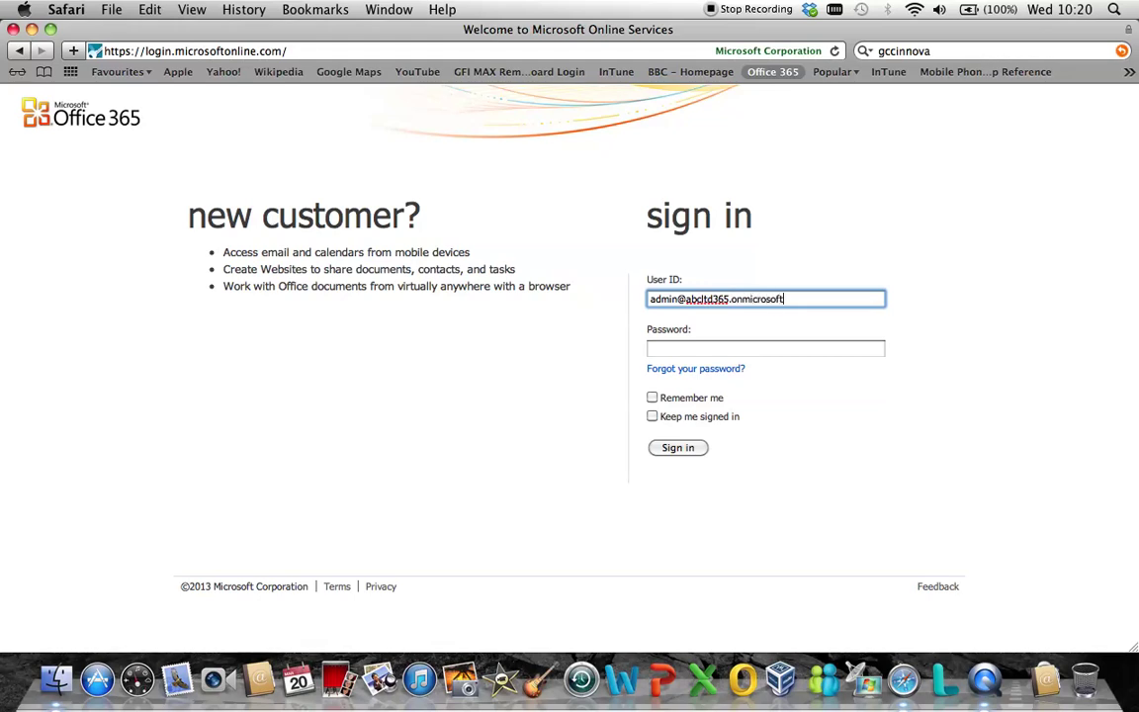
pyautogui.press('Tab')
pyautogui.write('••••••')
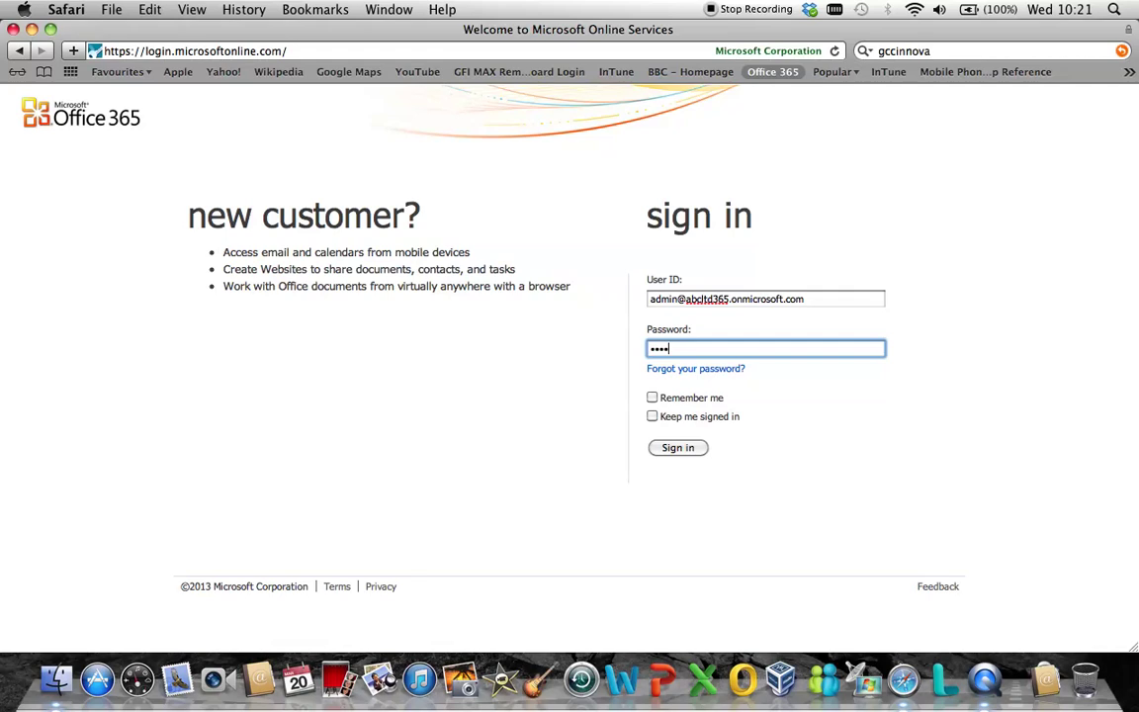
pyautogui.write('•••')
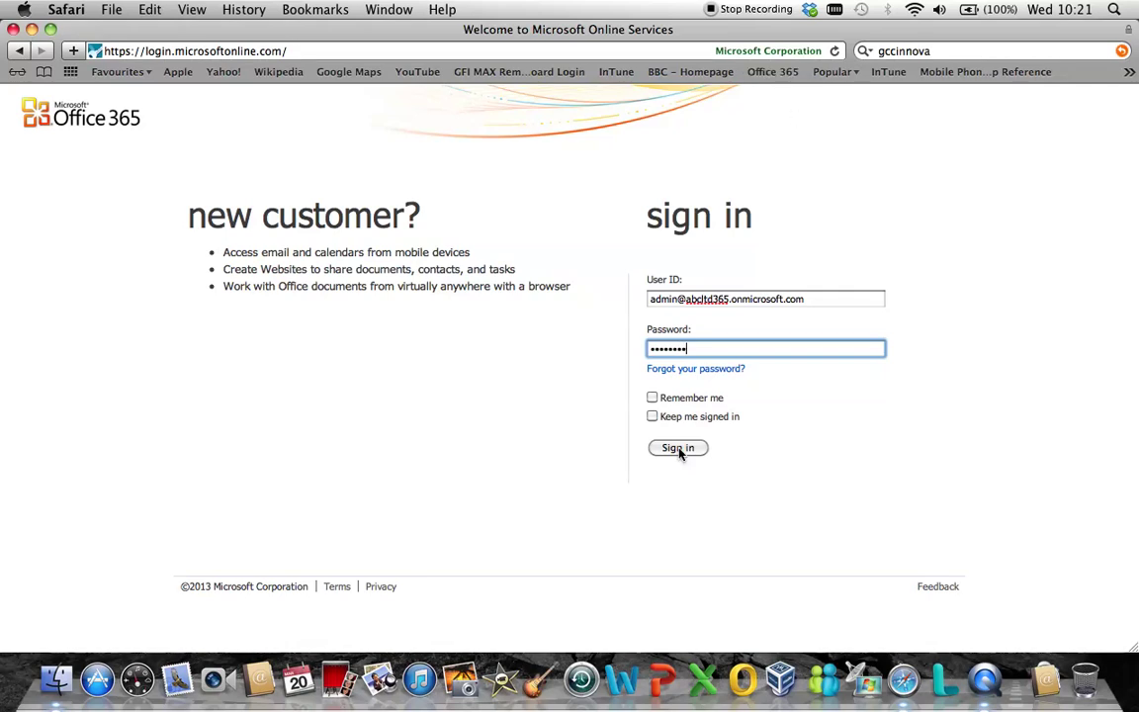
pyautogui.click(678, 449)
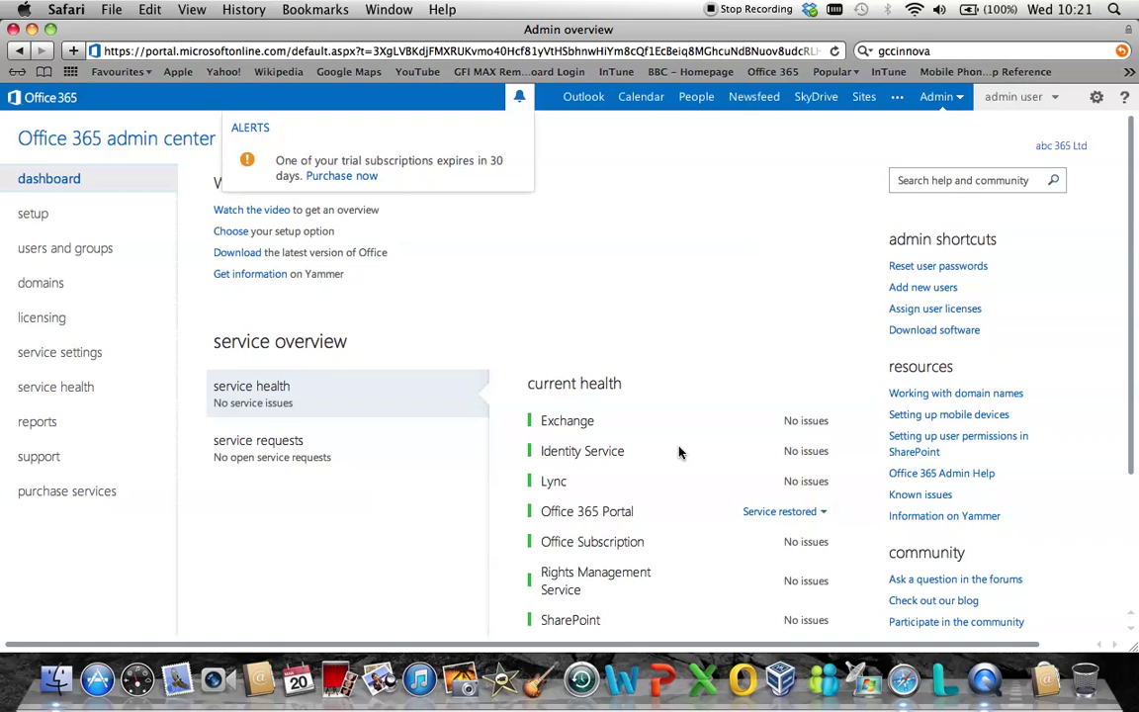
# Open the active users list and select the non-admin user needing a password reset.
pyautogui.click(79, 253)
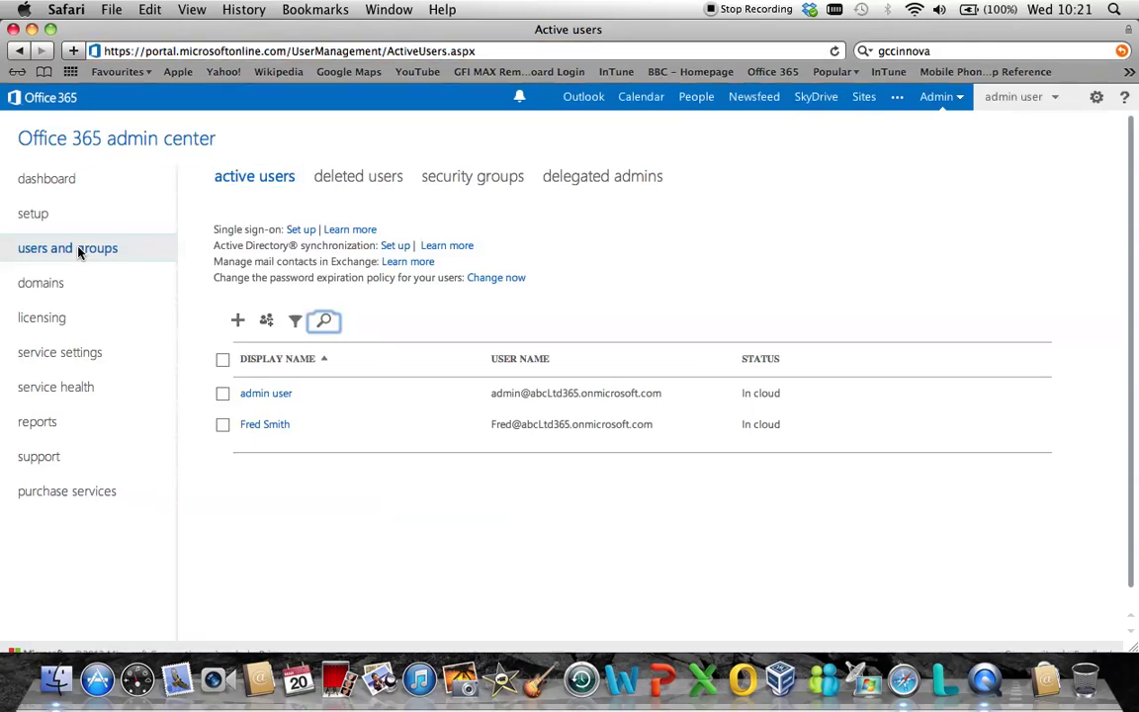
pyautogui.click(222, 425)
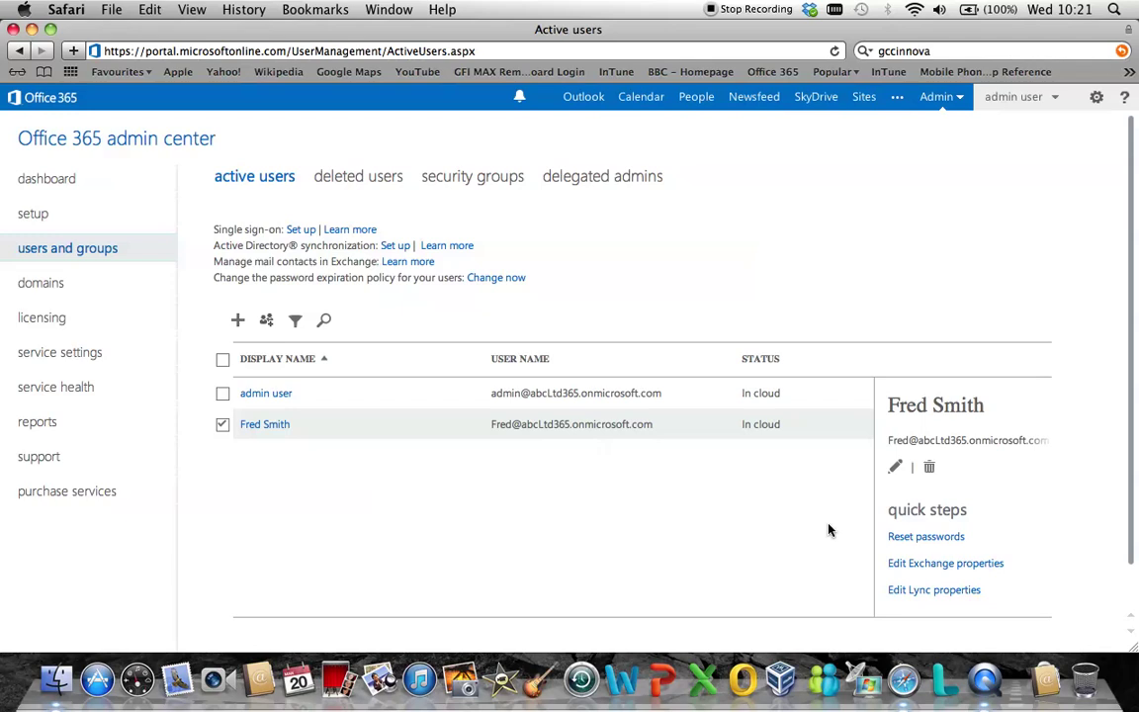
# Reset the selected user's password, note the temporary password, and return to active users.
pyautogui.click(920, 539)
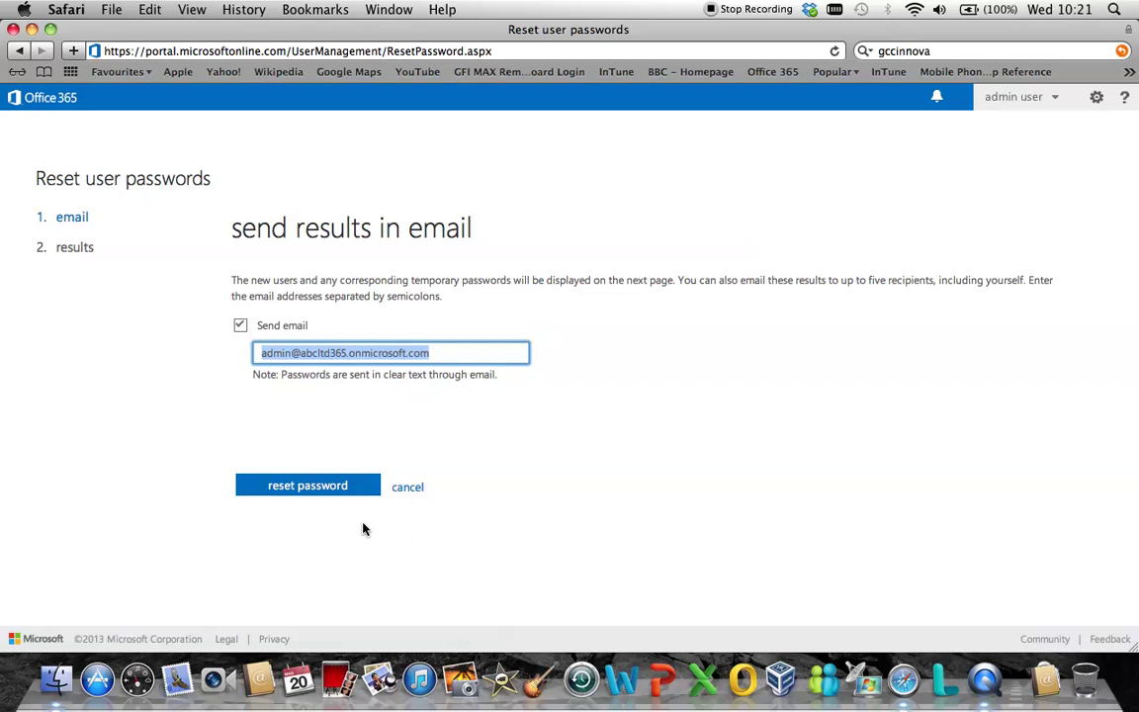
pyautogui.click(347, 494)
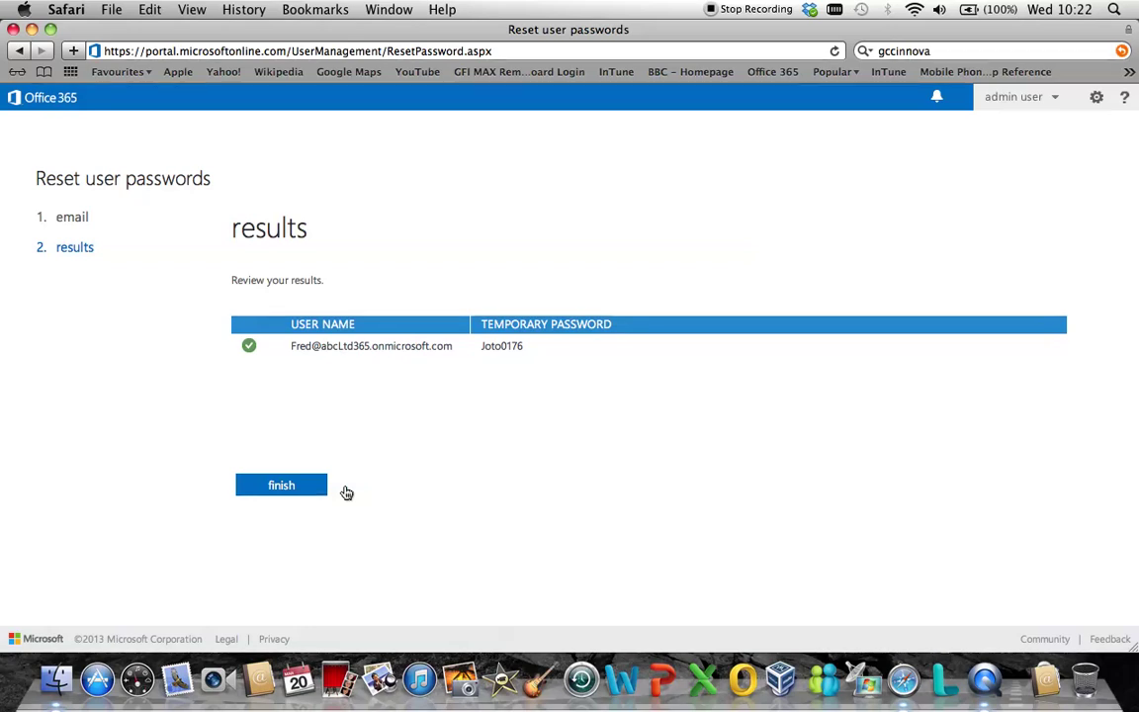
pyautogui.click(294, 490)
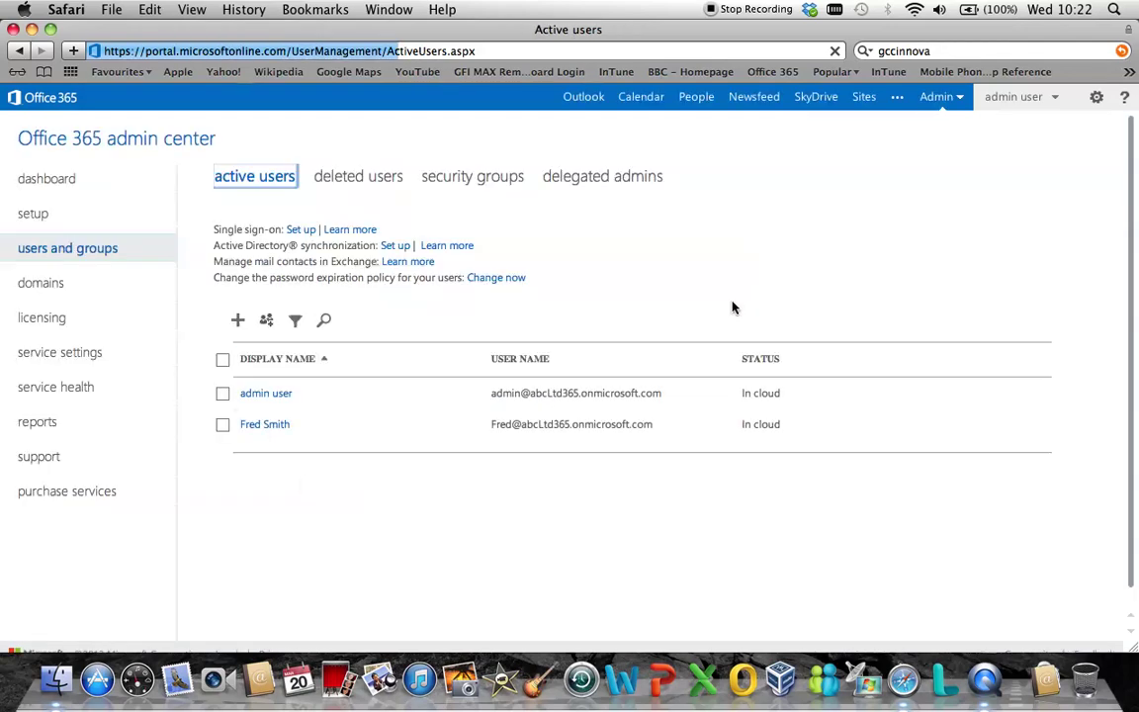
# Sign out as admin and sign in as the reset user with the temporary password.
pyautogui.click(1054, 98)
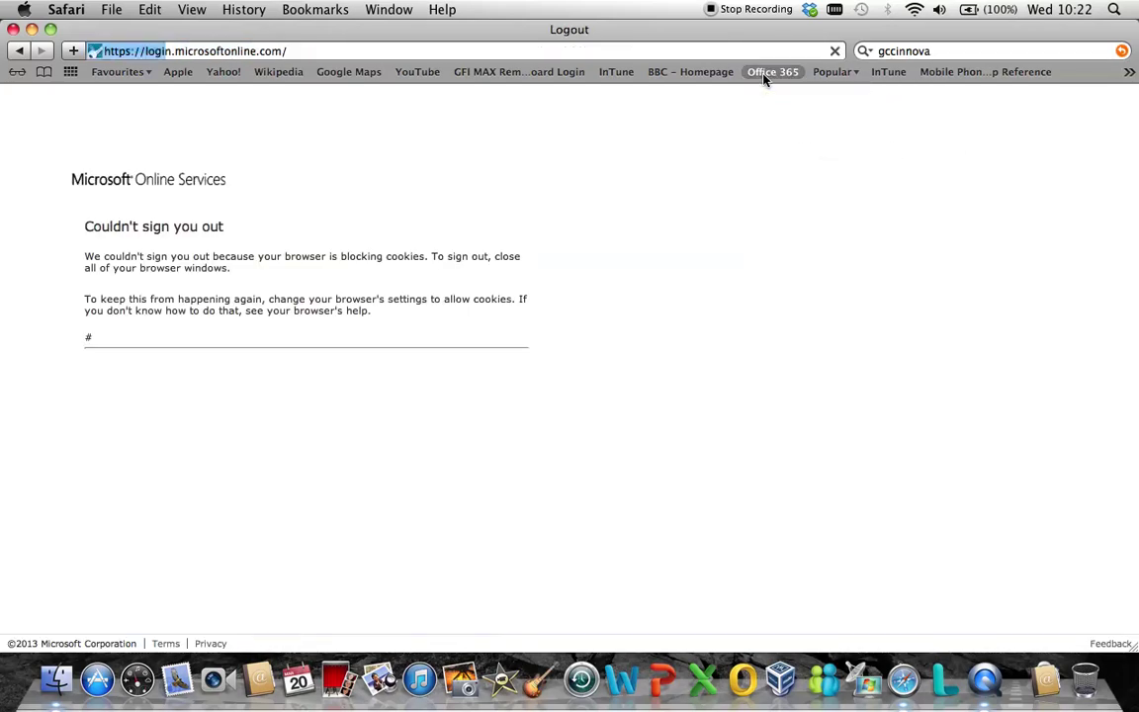
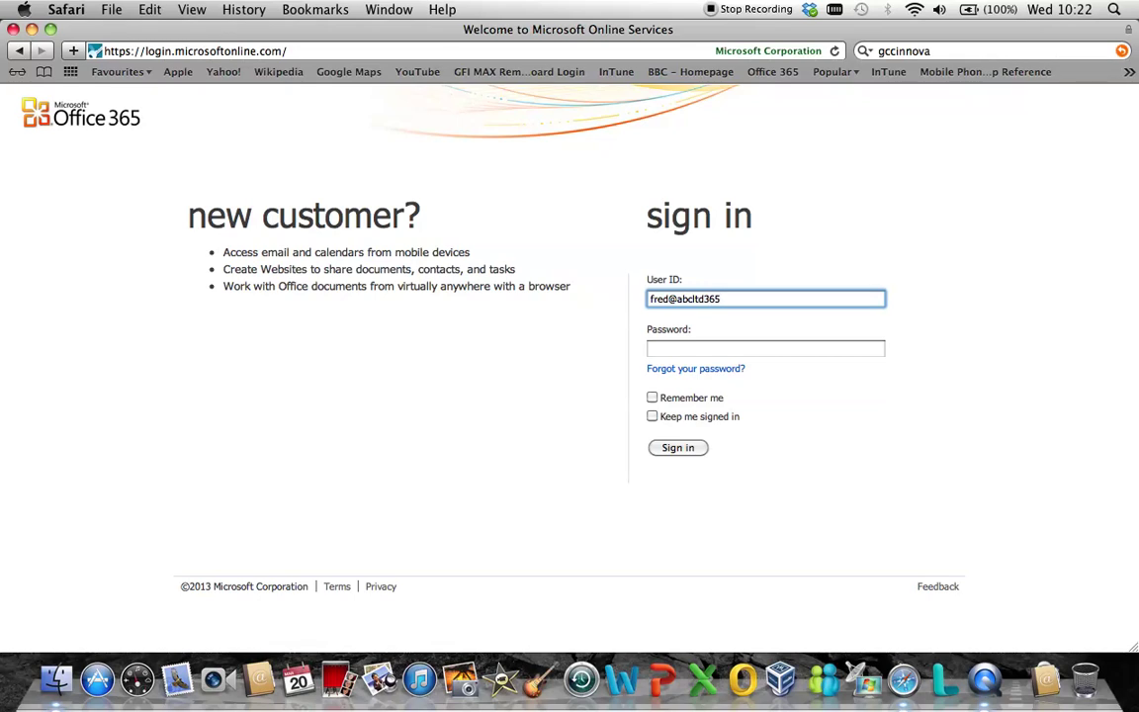
pyautogui.press('Tab')
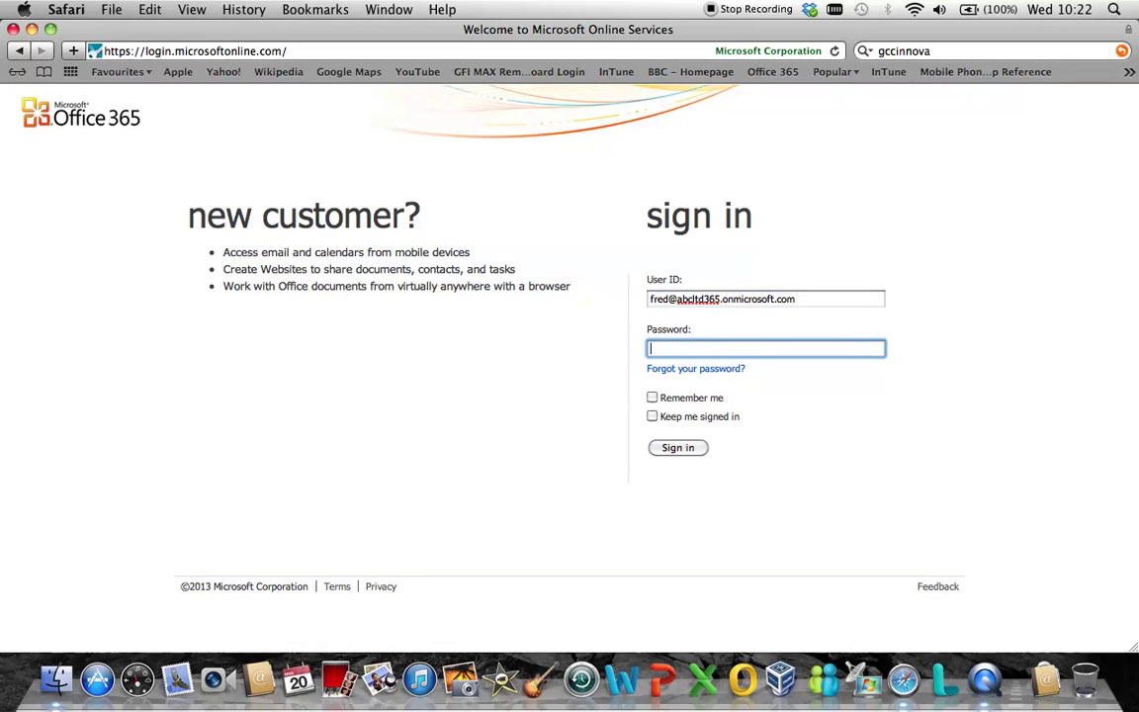
pyautogui.write('Pard')
pyautogui.click(678, 450)
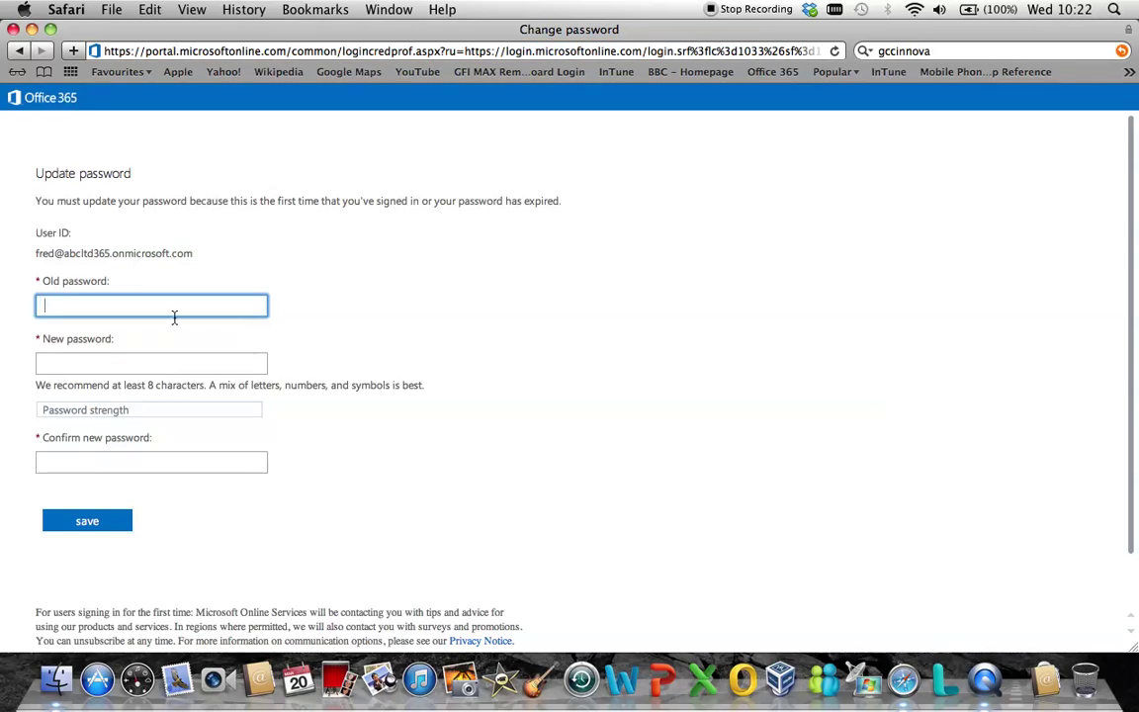
# Replace the temporary password with a new strong password, confirm it, and save.
pyautogui.write('Password')
pyautogui.click(151, 363)
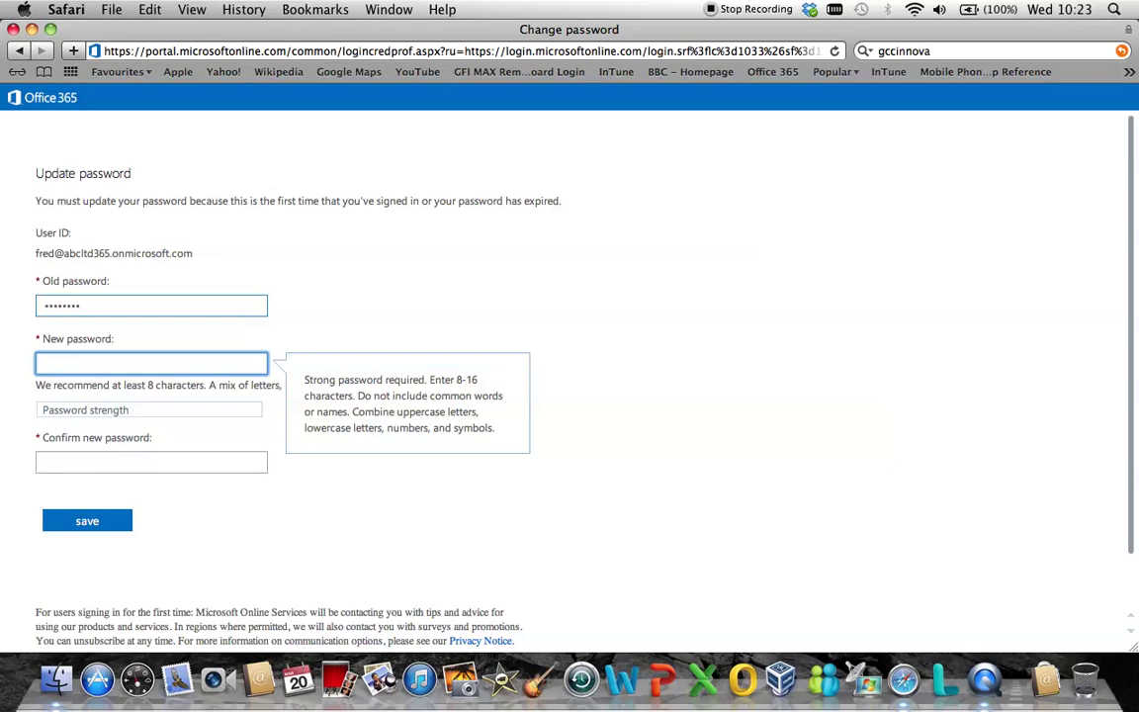
pyautogui.write('••••••••')
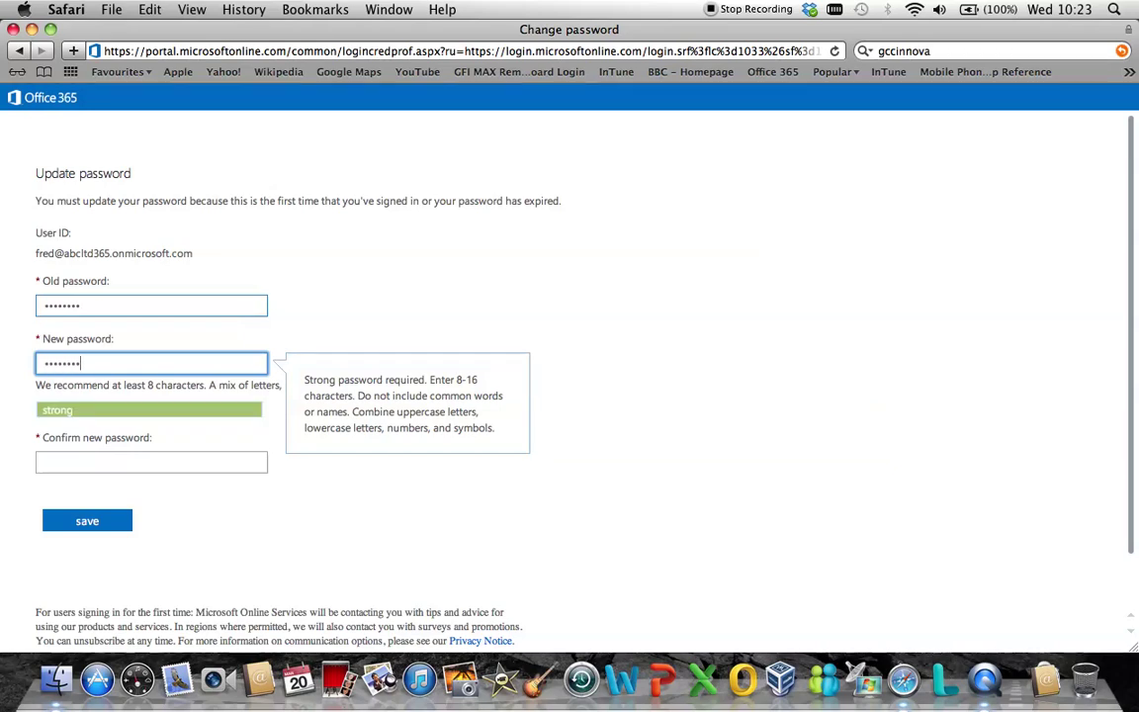
pyautogui.press('Tab')
pyautogui.write('••••••••')
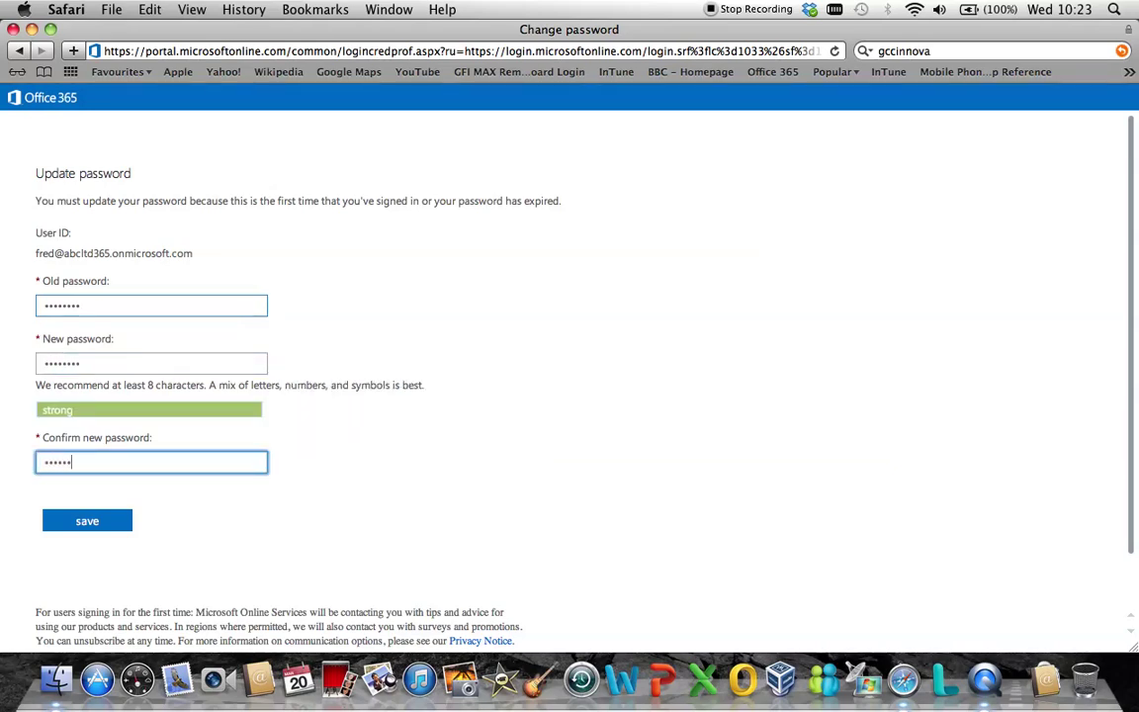
pyautogui.click(92, 522)
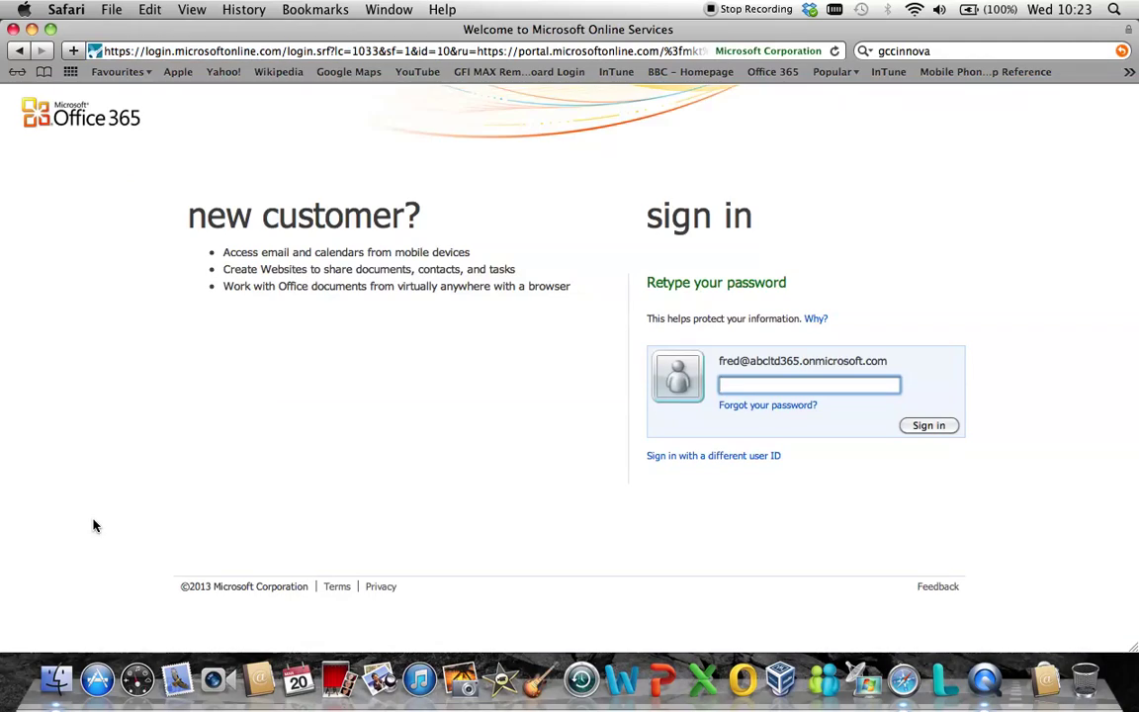
# Retype the new password and sign in as the non-admin user.
pyautogui.write('••••••••')
pyautogui.click(927, 427)
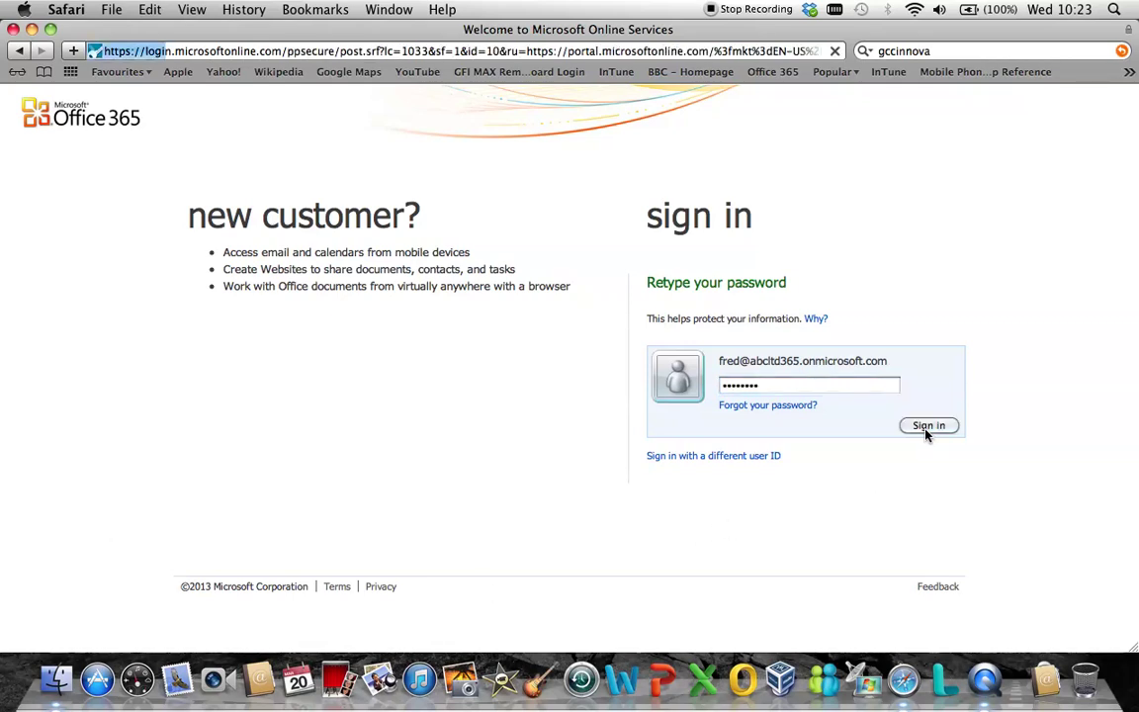